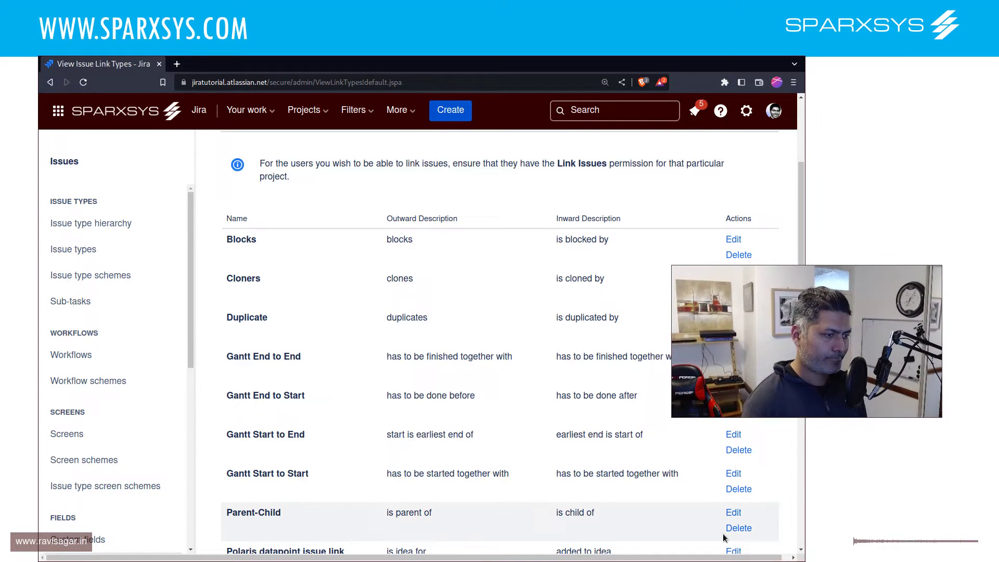
Step: Resize the browser window and collapse the left admin sidebar on the Issue Link Types page
left_click_drag(804, 561, 668, 531)
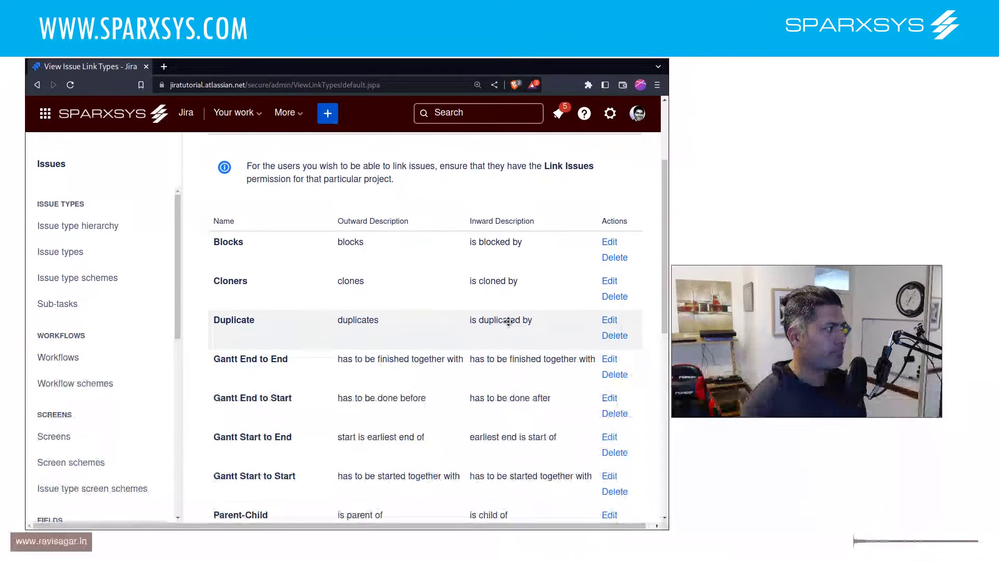
left_click_drag(507, 323, 505, 324)
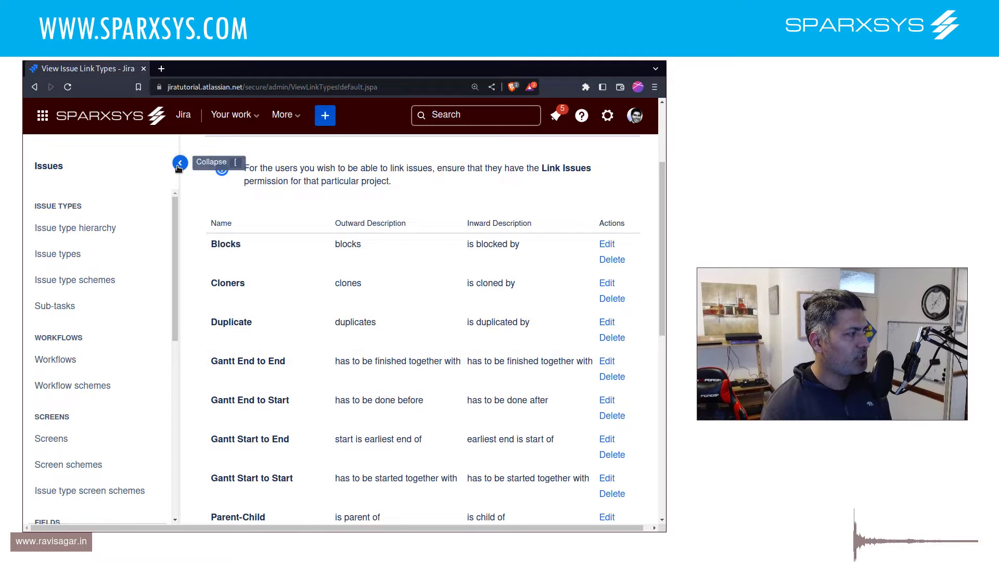
left_click(180, 159)
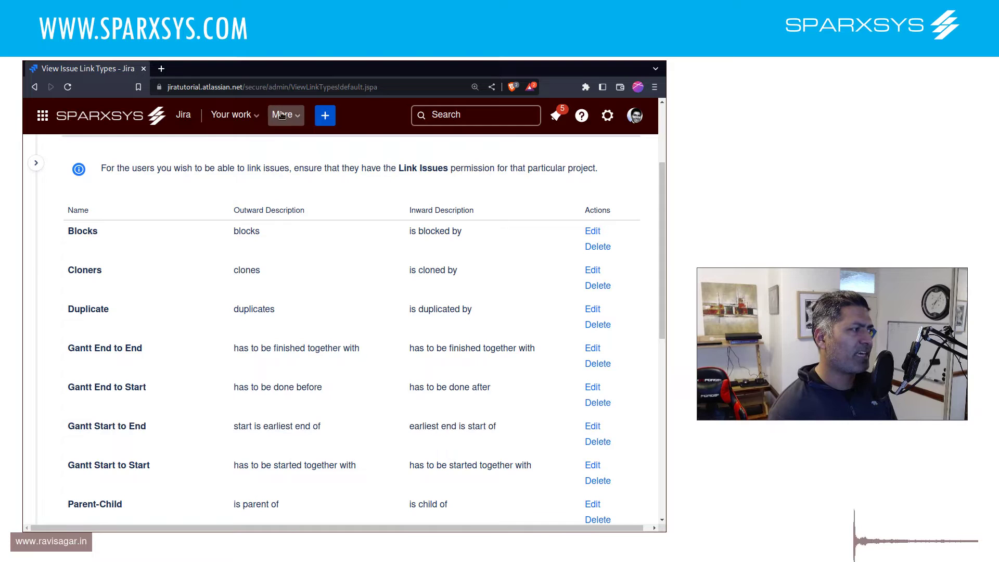
Step: Open SSP-1 from Your work in a new tab, then go to its parent epic SSP-24
left_click(258, 117)
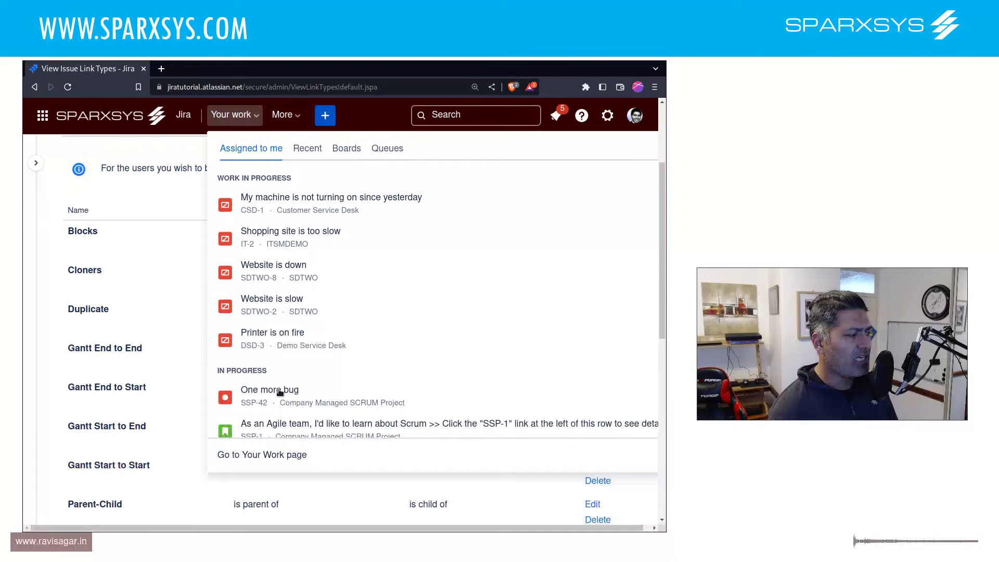
scroll(295, 406, "down", 2)
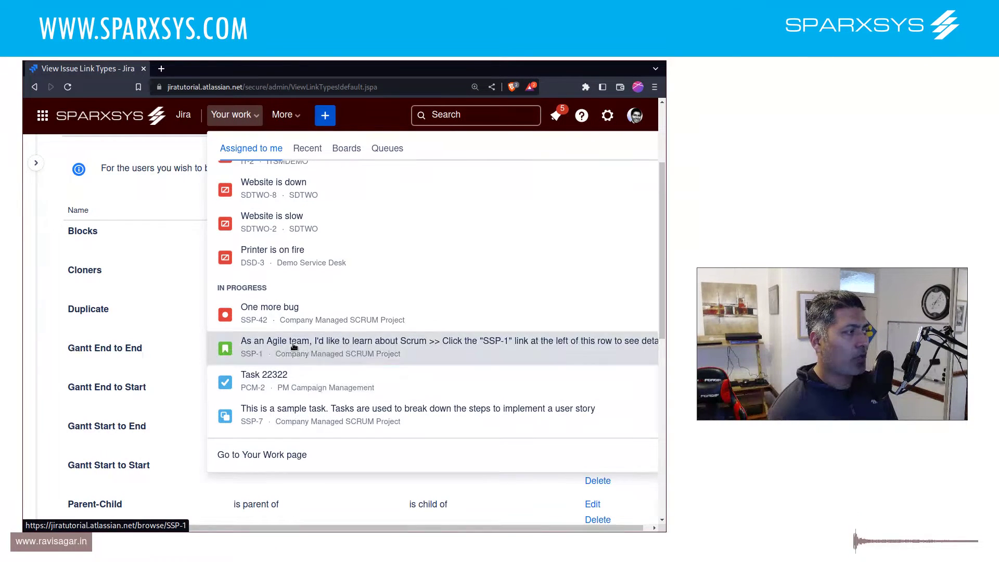
middle_click(295, 349)
left_click(196, 71)
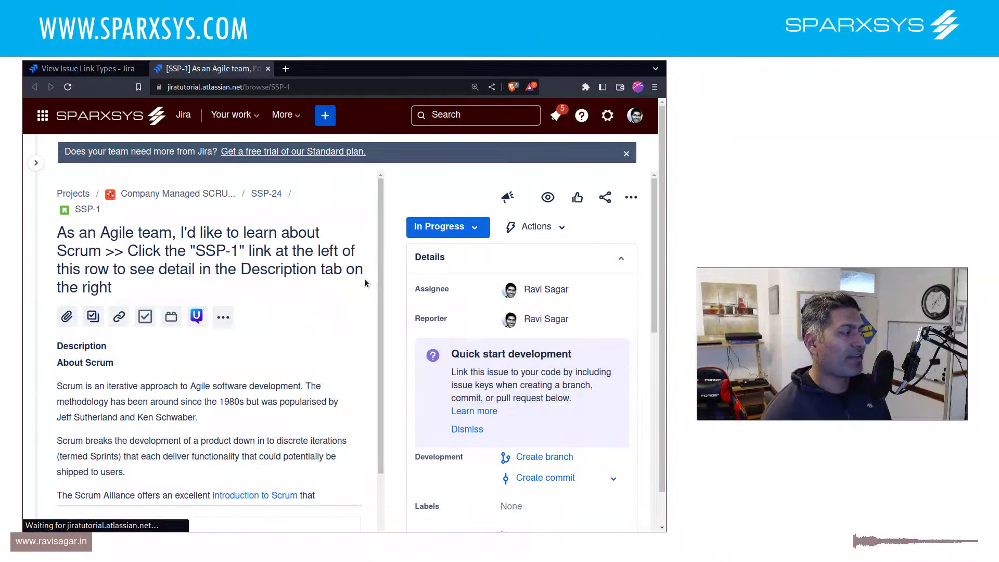
scroll(190, 211, "down", 1)
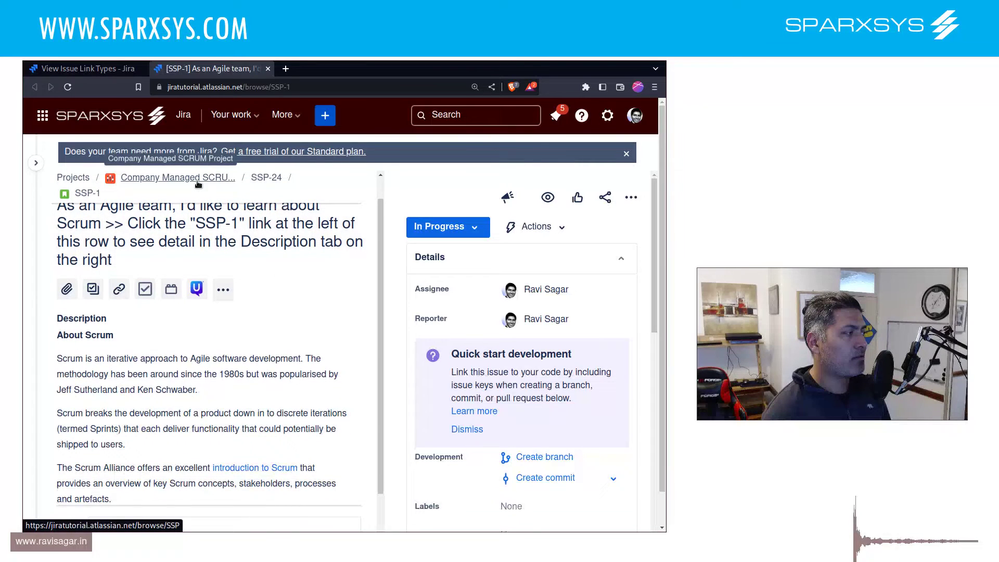
left_click(264, 180)
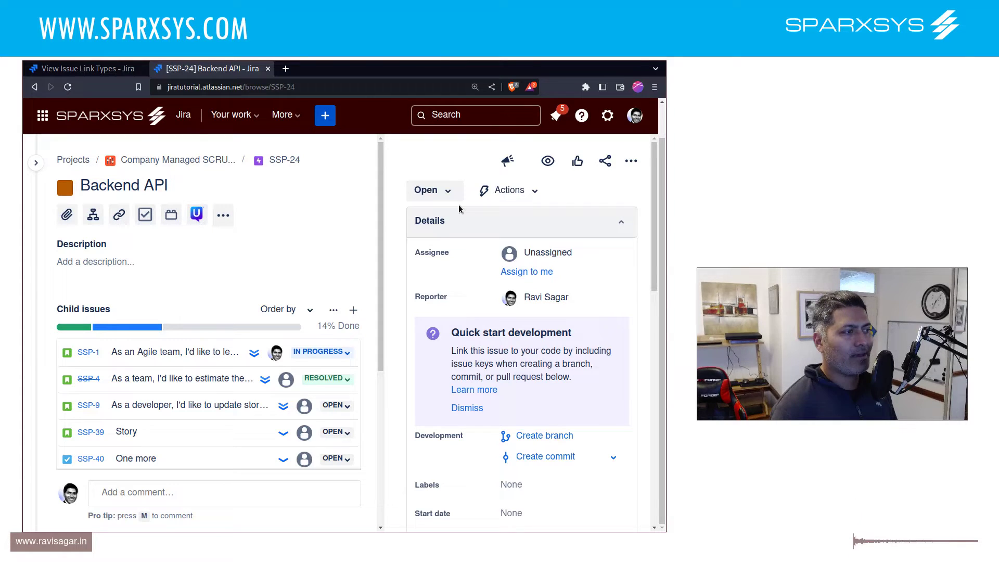
Step: Widen the SSP-24 content column and scroll to linked issues SSP-25 and SSP-26
left_click_drag(394, 224, 514, 220)
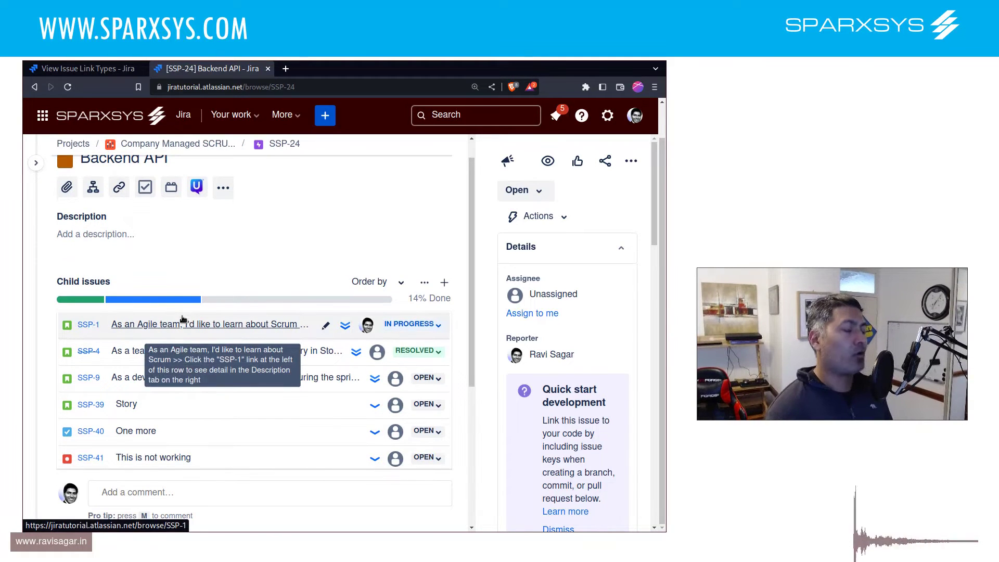
scroll(178, 332, "down", 3)
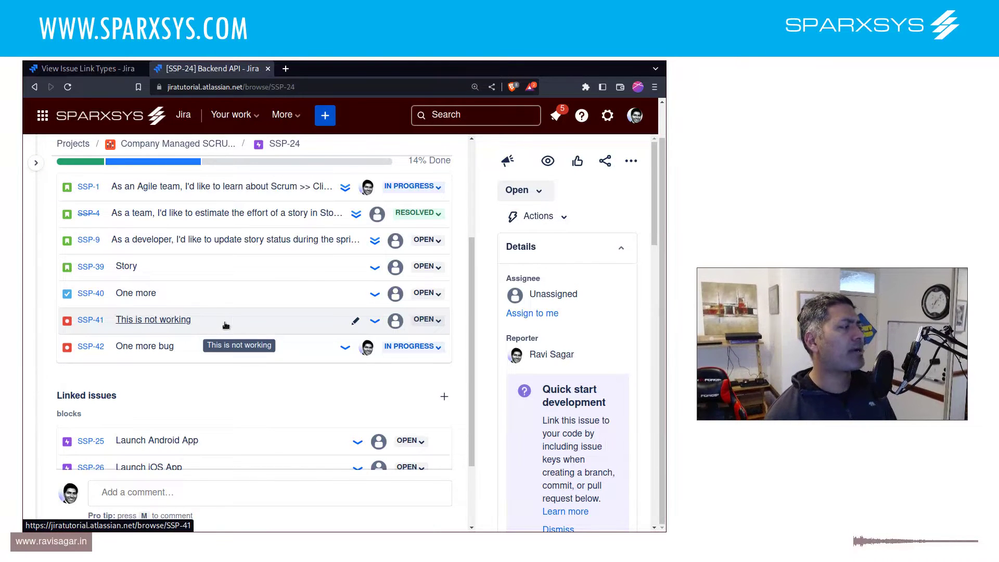
scroll(227, 323, "down", 2)
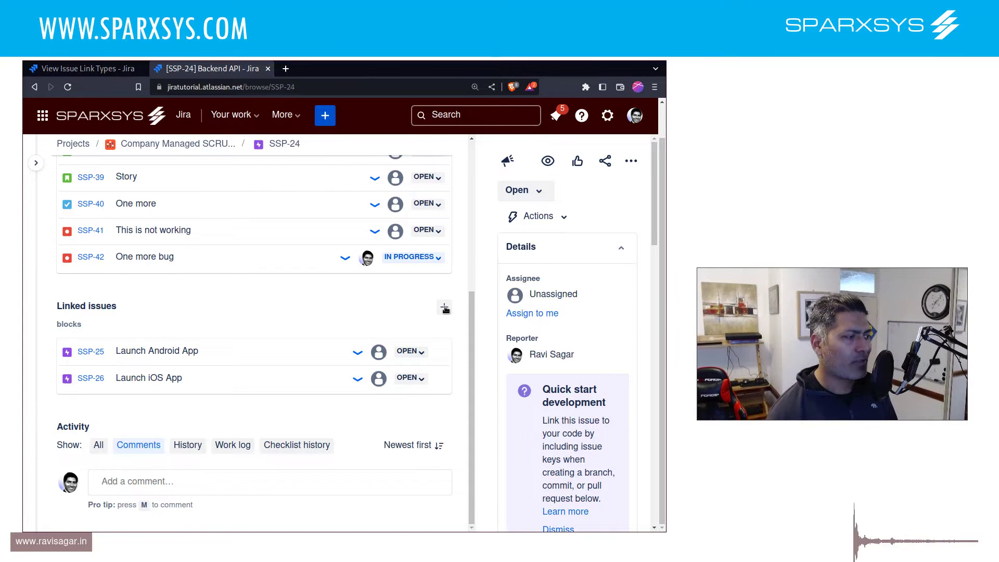
Step: Add an 'is parent of' linked issue to VLD-67 Newsletter for March under Linked issues
scroll(442, 311, "up", 3)
scroll(438, 312, "down", 3)
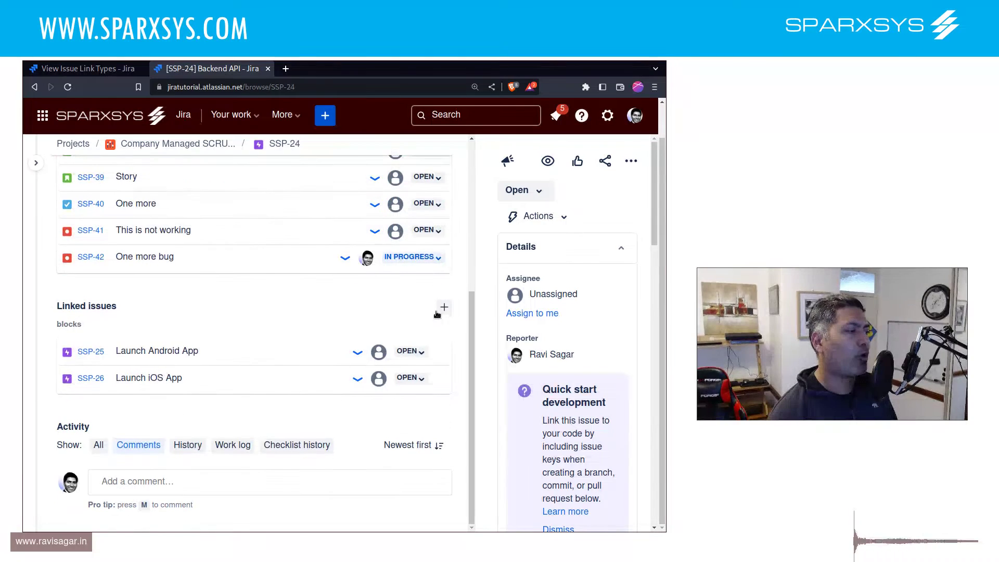
left_click(444, 308)
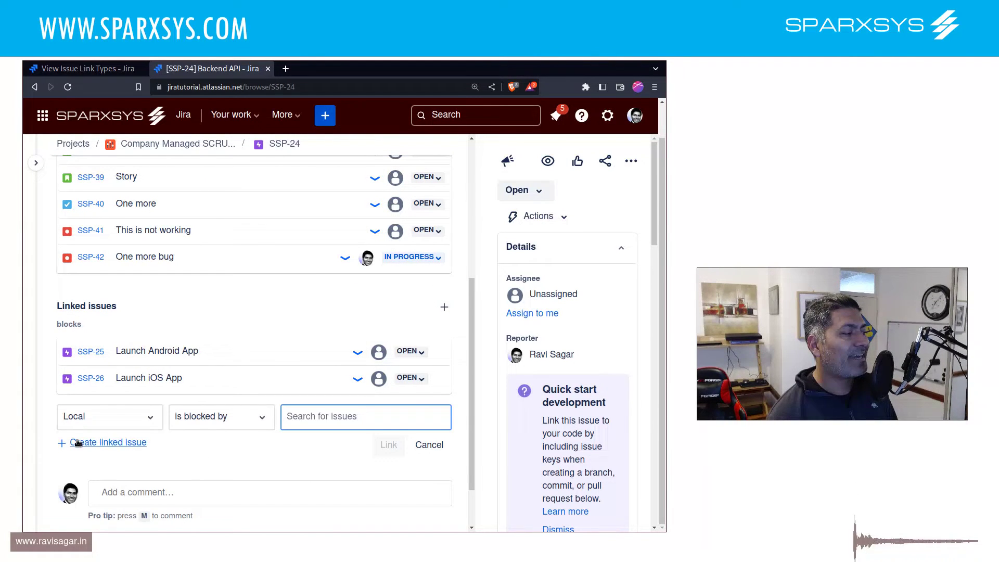
left_click(221, 426)
scroll(221, 426, "down", 6)
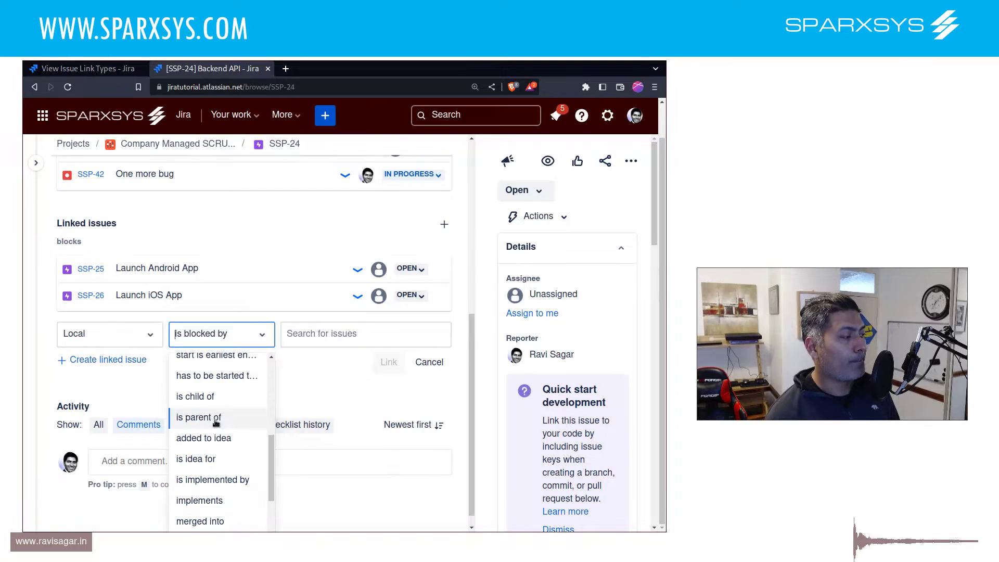
left_click(213, 417)
left_click(366, 354)
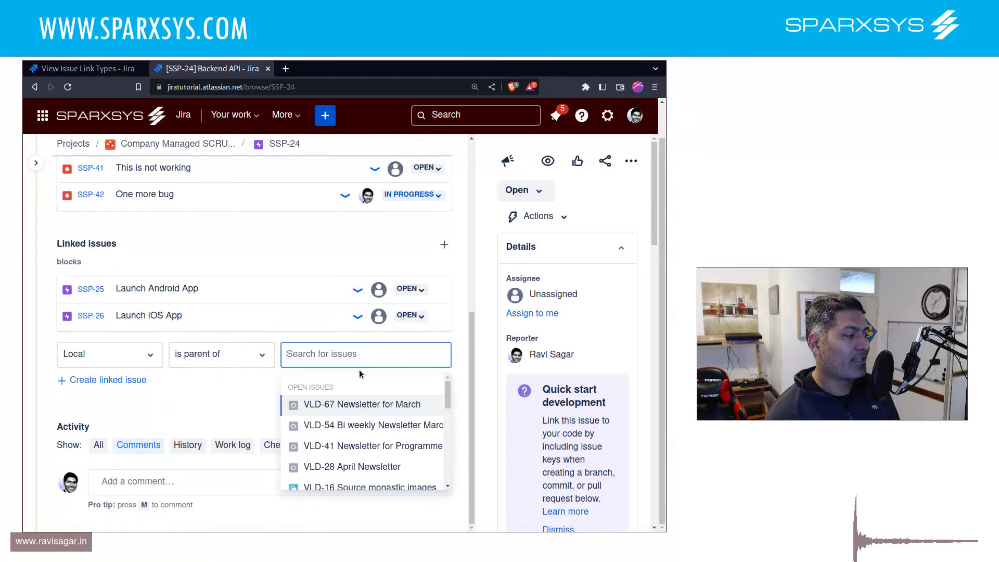
left_click(346, 405)
left_click(388, 383)
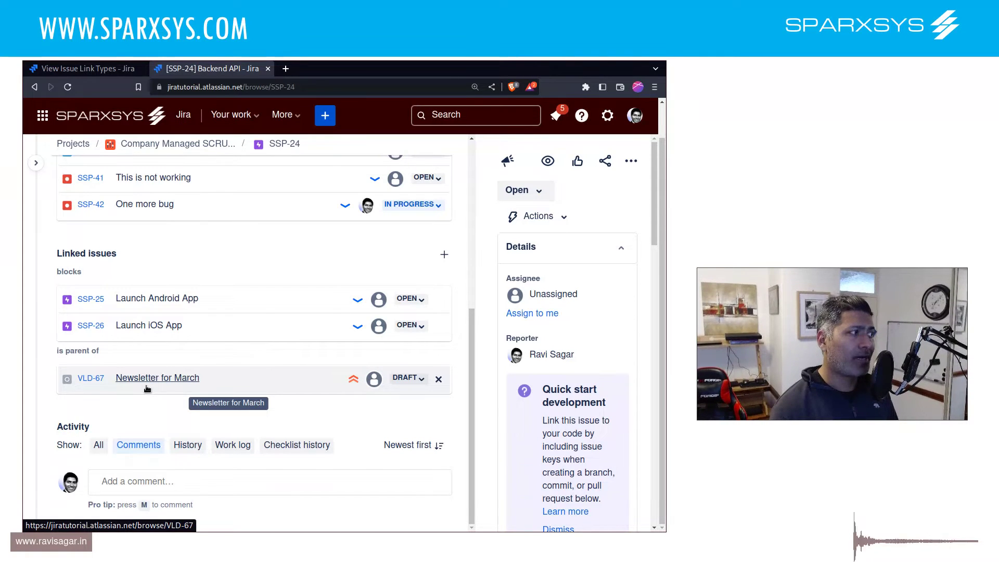
Step: Switch back to the View Issue Link Types tab and dismiss the Your work dropdown
key("ctrl+shift+Tab")
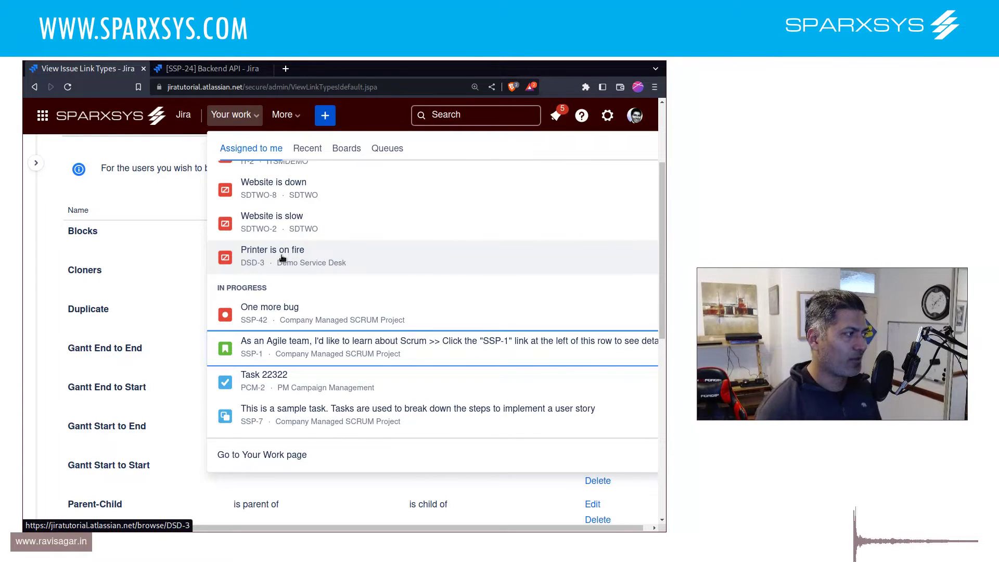
left_click(174, 181)
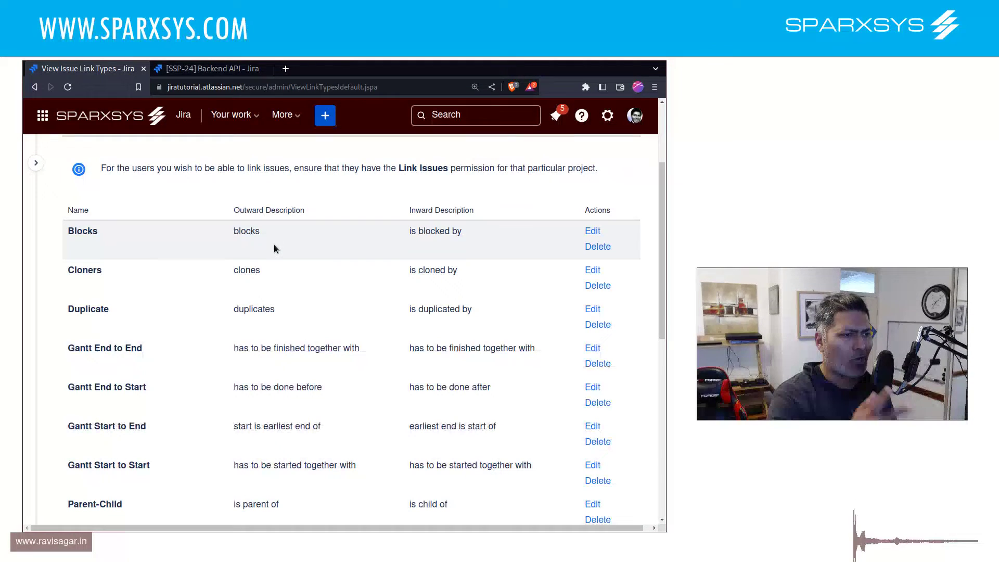
Step: Switch to the [SSP-24] Backend API tab showing the new VLD-67 link
key("ctrl+Tab")
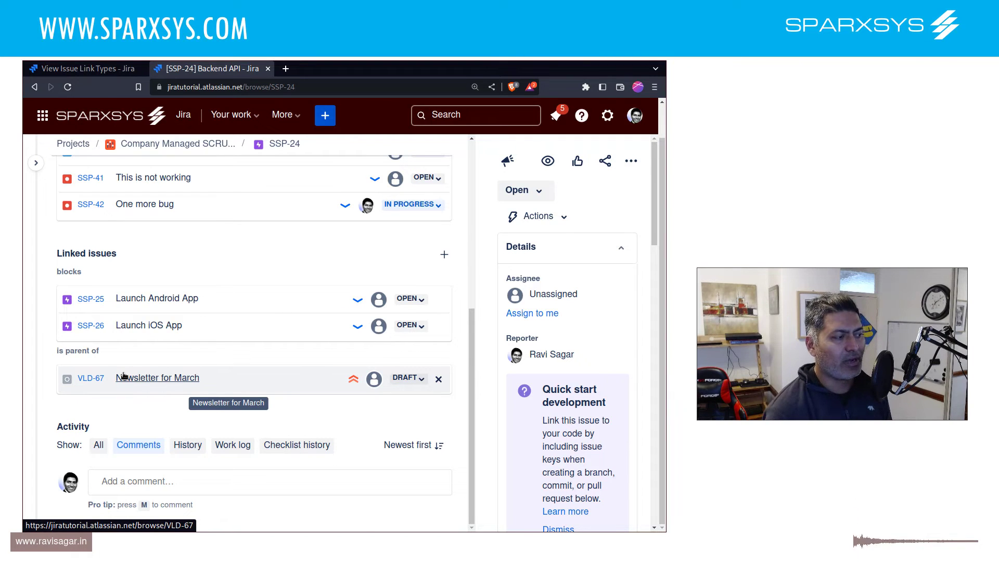
Step: Scroll the link types table to Parent-Child among the Polaris, Problem/Incident and Relates types
key("ctrl+shift+Tab")
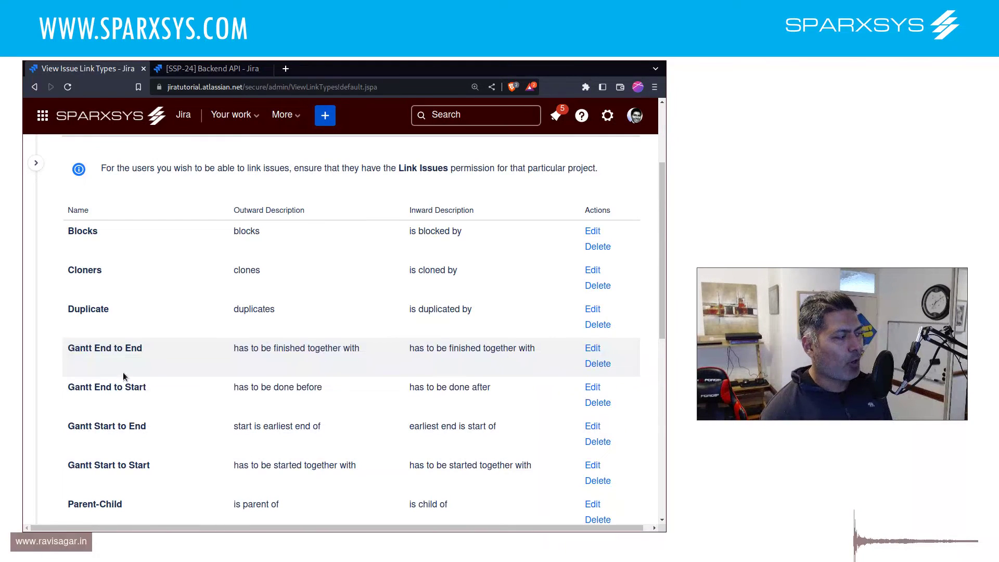
scroll(122, 373, "down", 4)
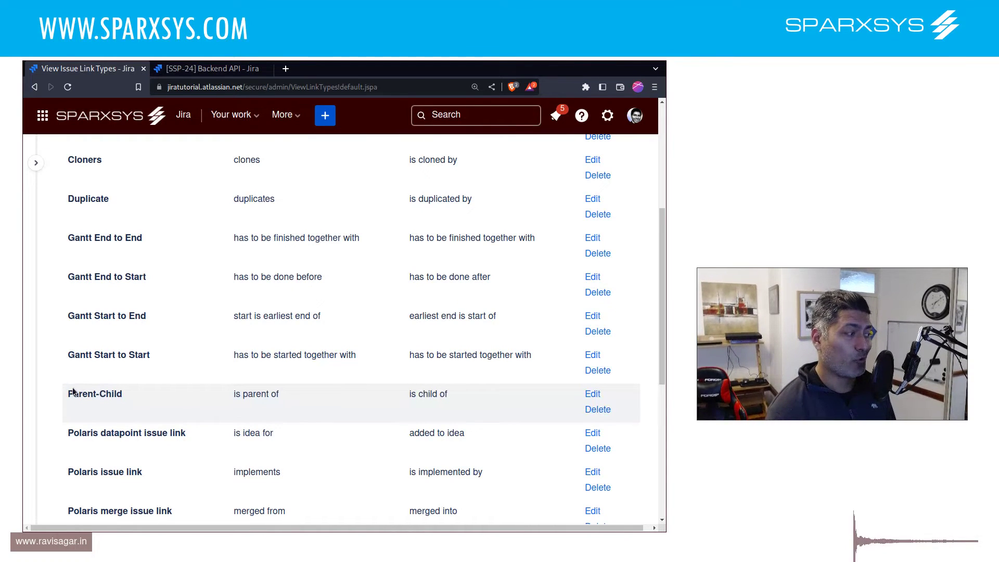
scroll(68, 400, "down", 3)
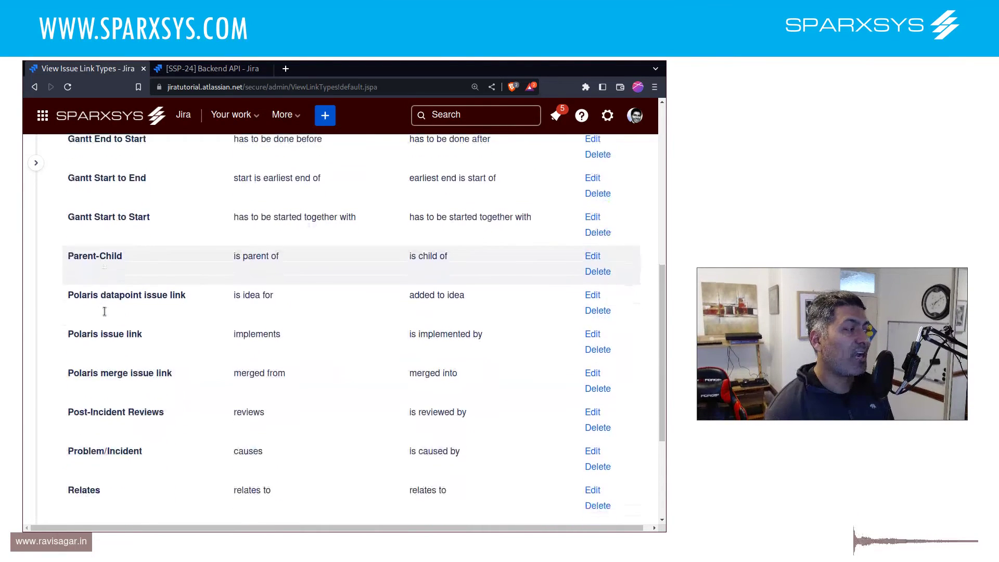
scroll(446, 286, "up", 6)
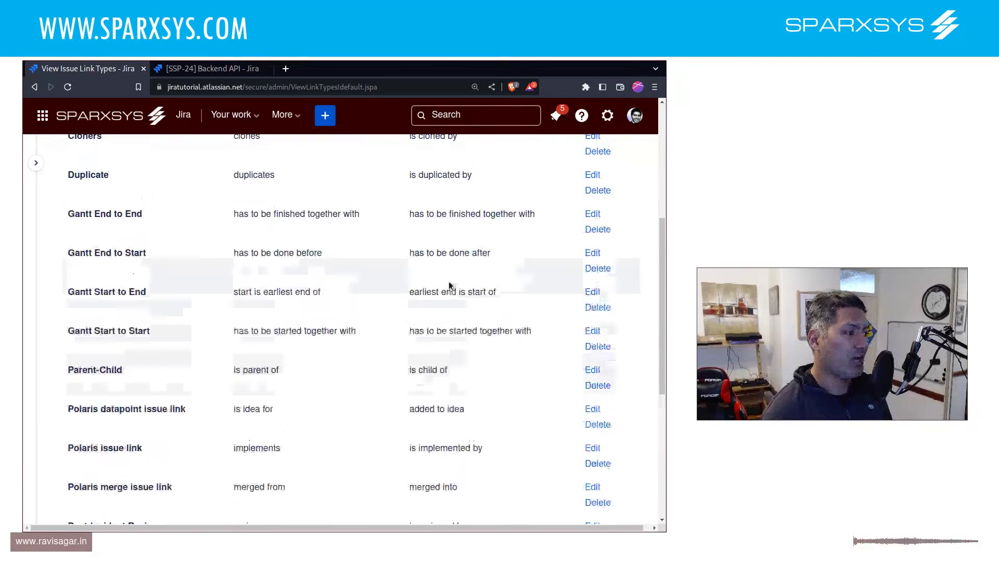
scroll(456, 287, "down", 6)
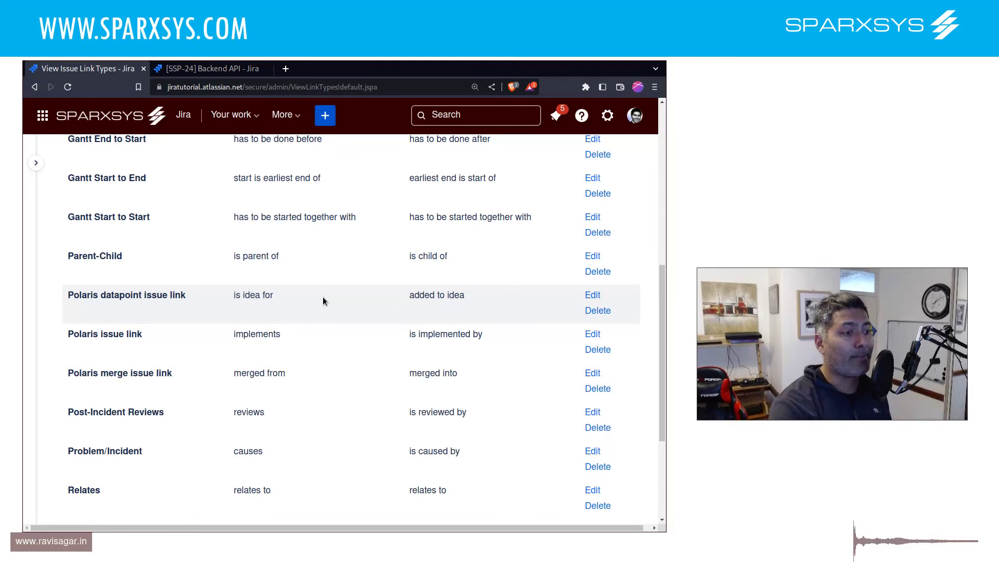
Step: Switch to the [SSP-24] Backend API tab showing blocks SSP-25, SSP-26 and is parent of VLD-67
key("ctrl+Tab")
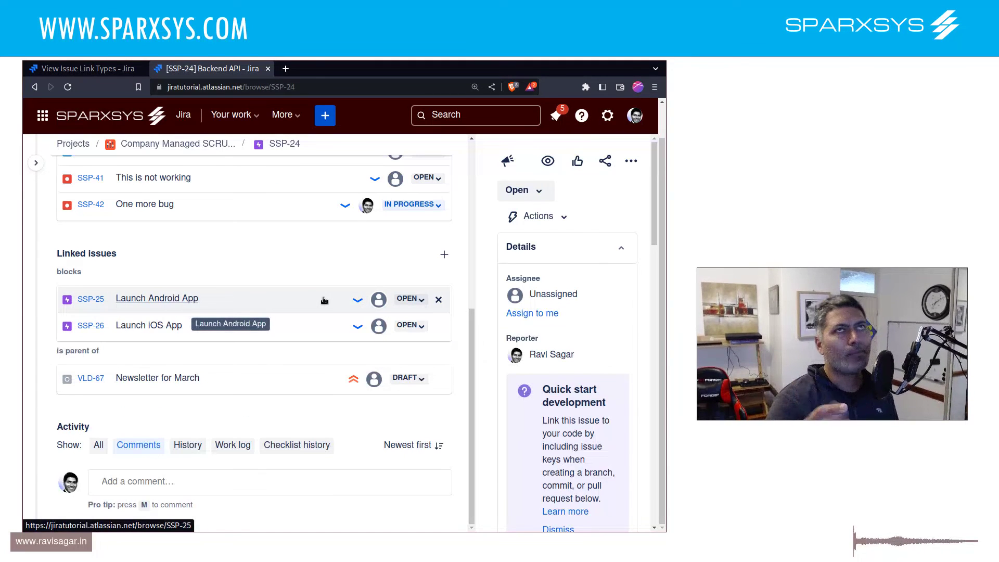